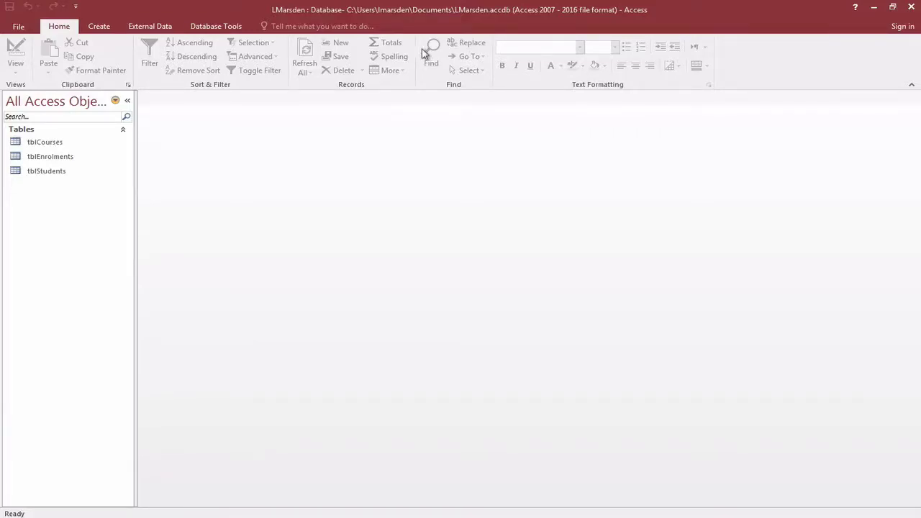
Open the database's relationships diagram and examine the links between tblStudents, tblEnrolments and tblCourses.
left_click(208, 27)
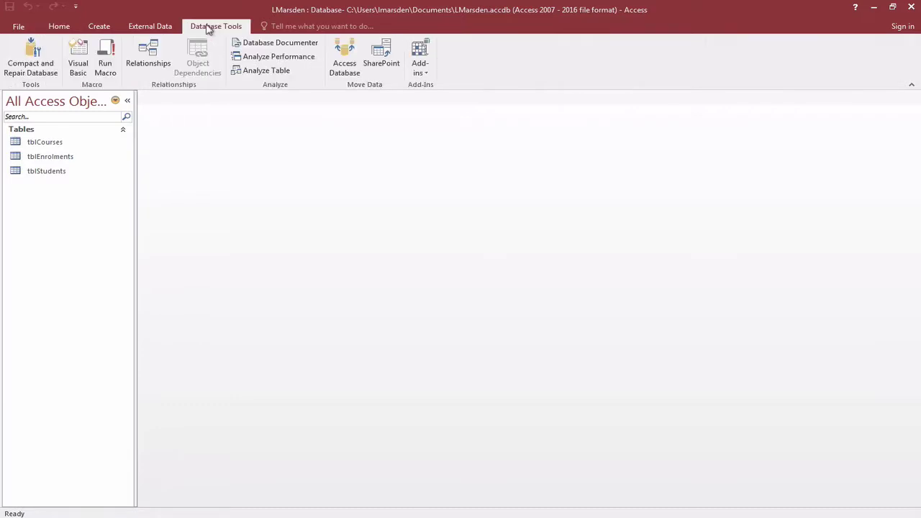
left_click(148, 54)
left_click(346, 145)
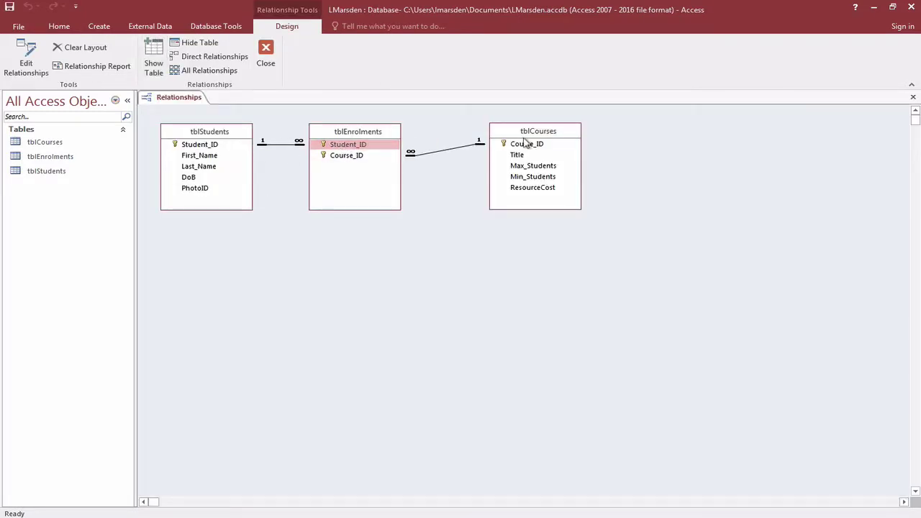
left_click(394, 146)
View the tblEnrolments table's design and its datasheet from the relationships diagram, and return to the diagram.
right_click(344, 132)
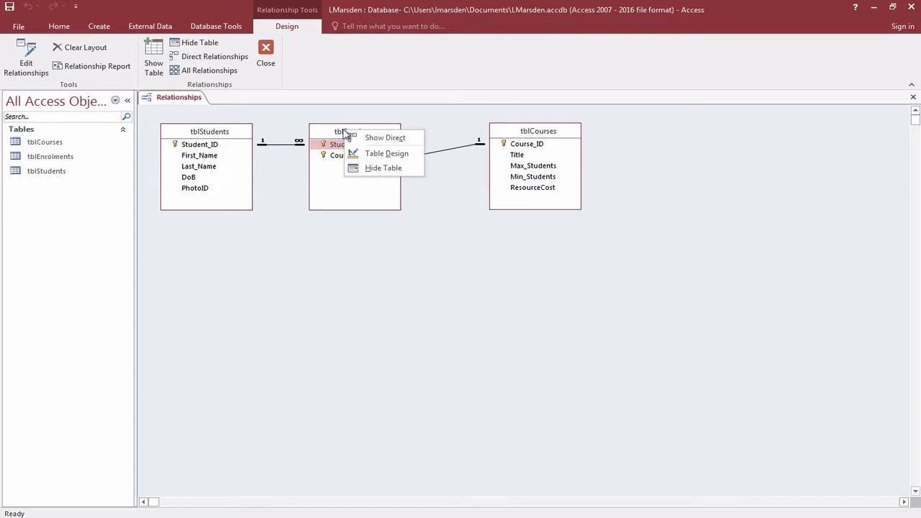
left_click(375, 156)
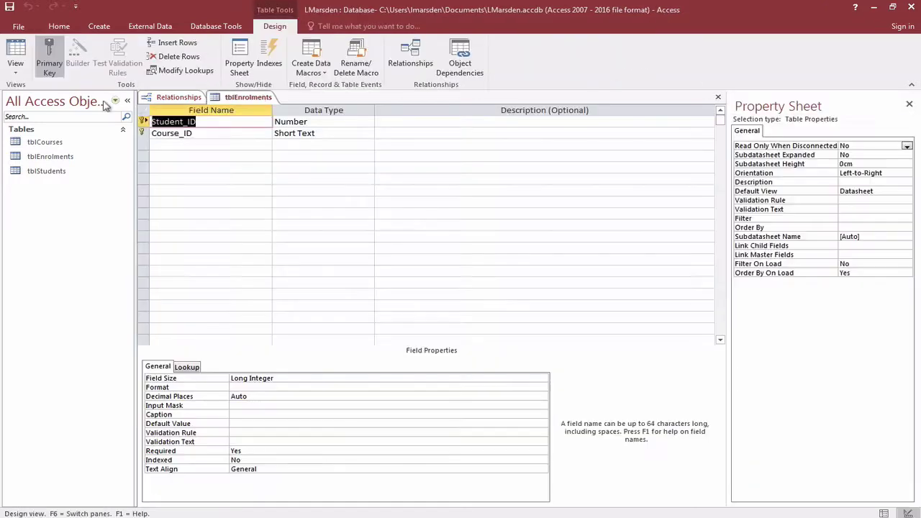
left_click(17, 65)
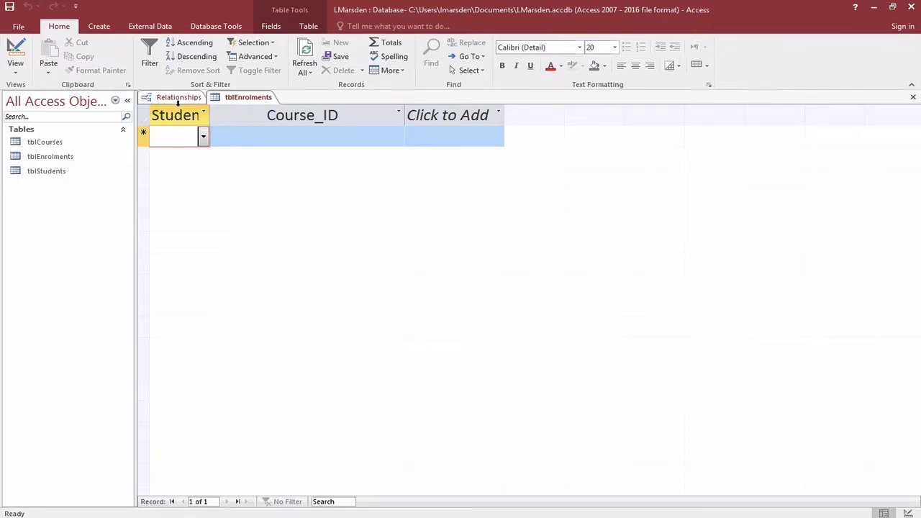
left_click(178, 97)
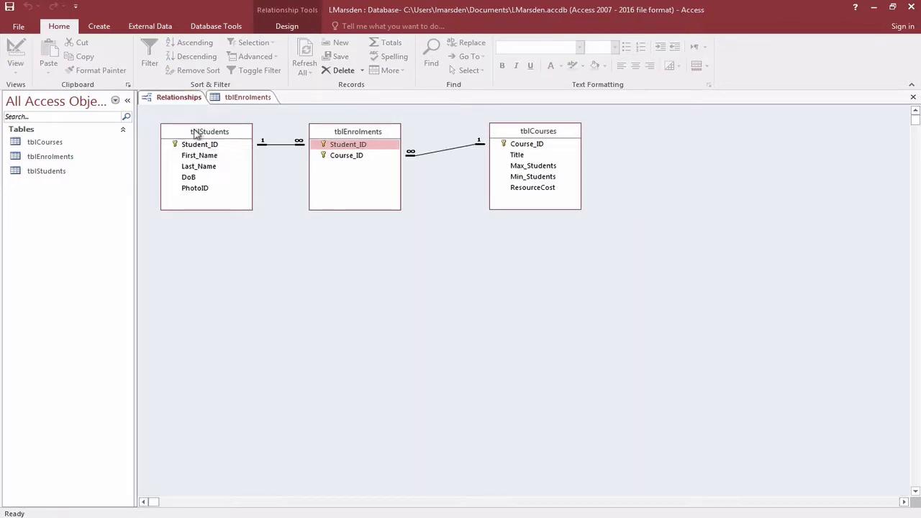
View the tblStudents table's design and its records from the relationships diagram, and return to the diagram.
right_click(196, 134)
left_click(220, 153)
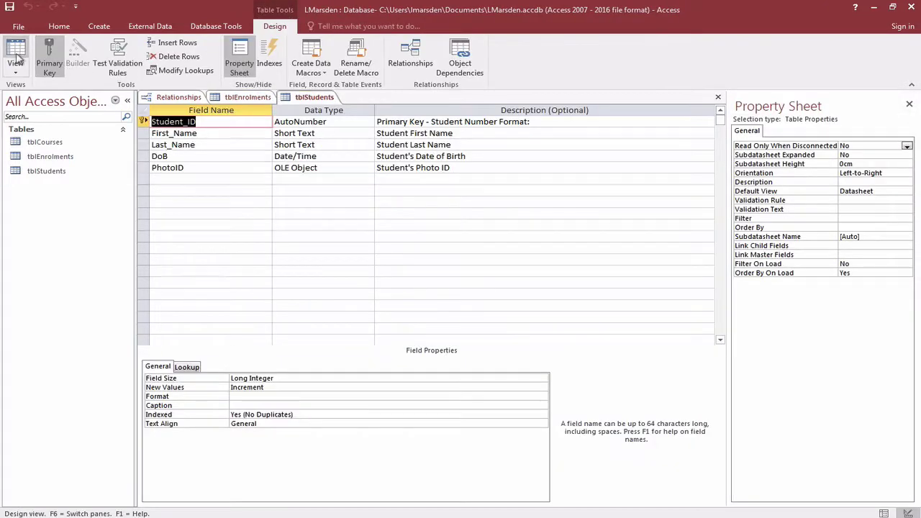
left_click(16, 60)
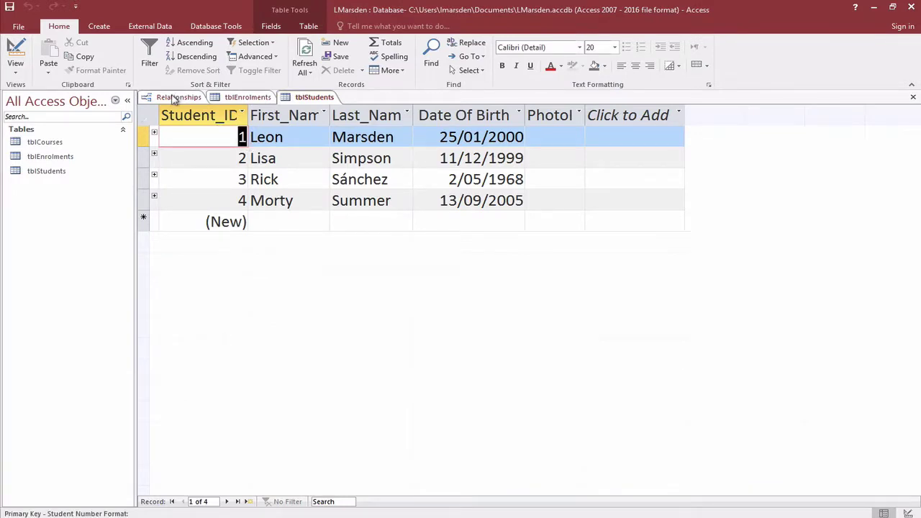
left_click(173, 99)
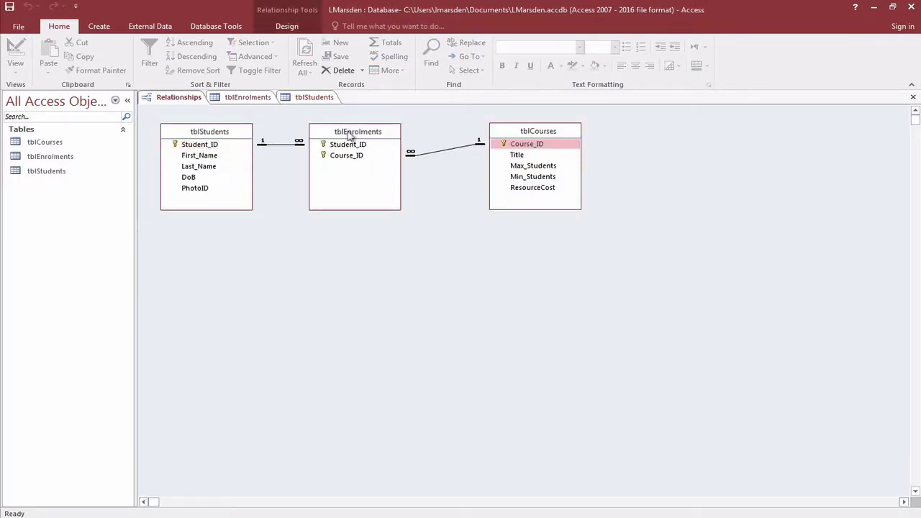
View the tblCourses table's design and its records from the relationships diagram, and return to the diagram.
right_click(529, 149)
left_click(567, 170)
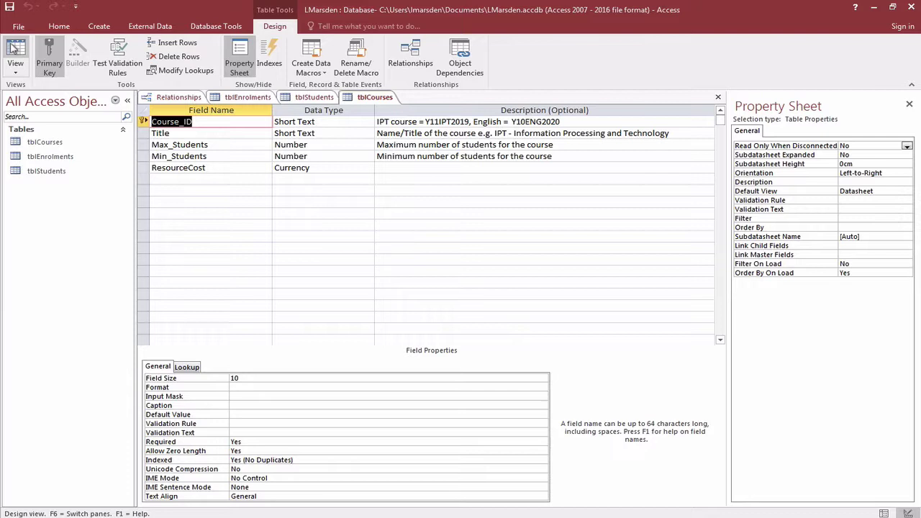
left_click(16, 48)
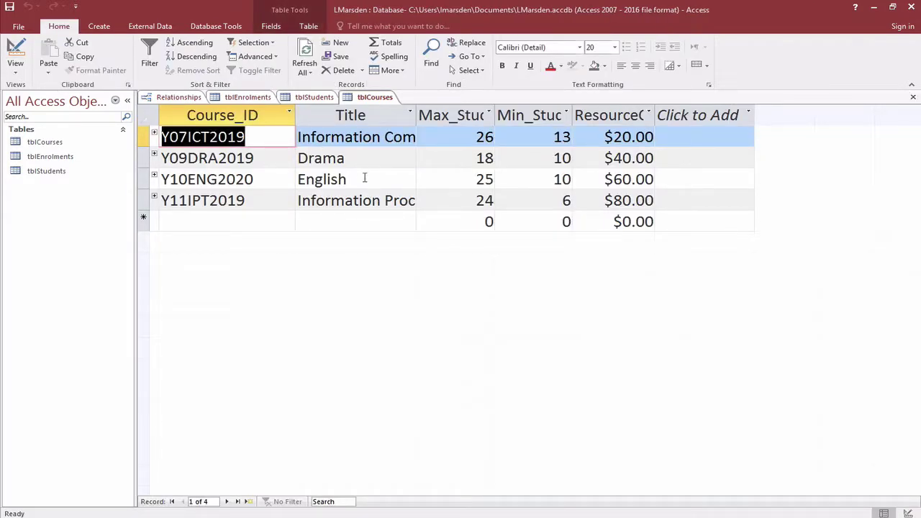
left_click(183, 99)
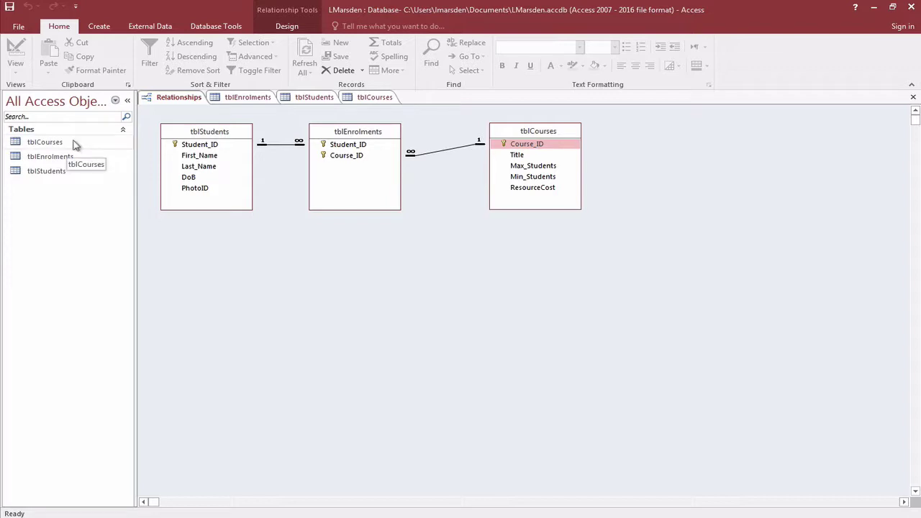
Create a columnar form with all fields of tblStudents using the Form Wizard, titled frmlStudents.
left_click(48, 173)
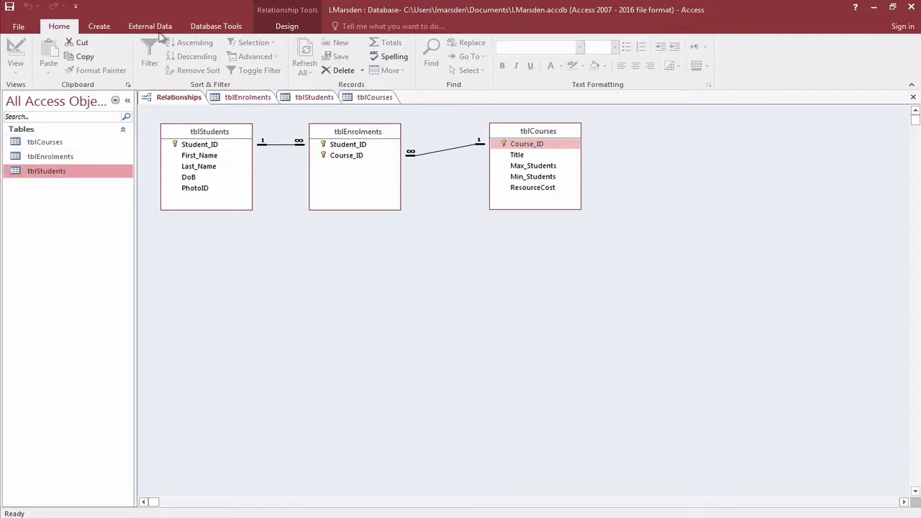
left_click(99, 27)
left_click(350, 47)
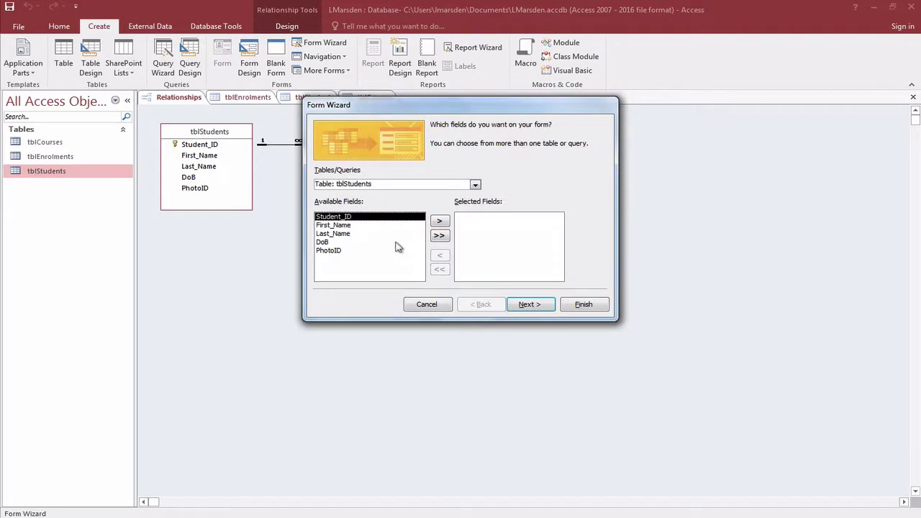
left_click(439, 235)
left_click(531, 305)
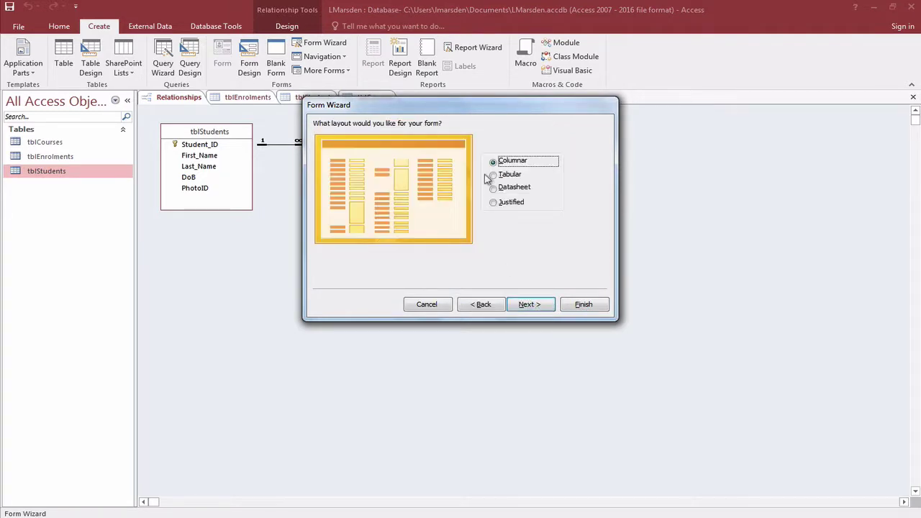
left_click(532, 305)
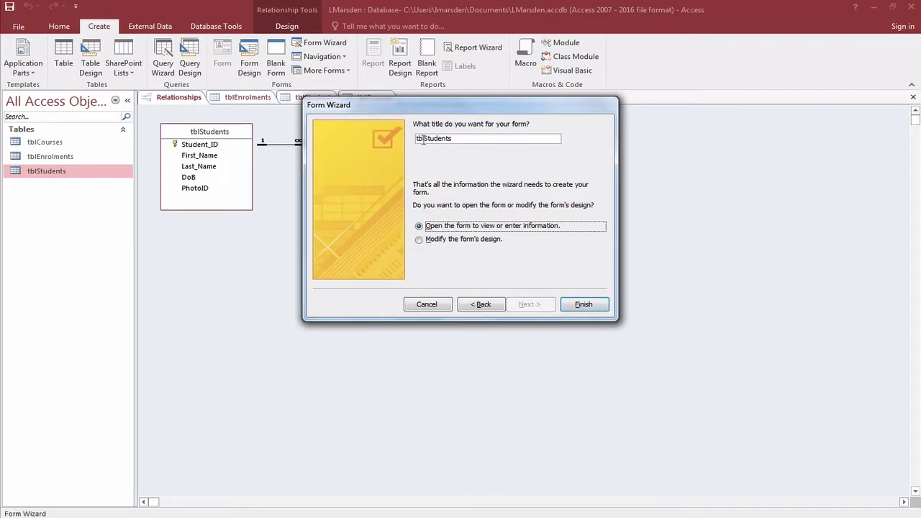
type("frm")
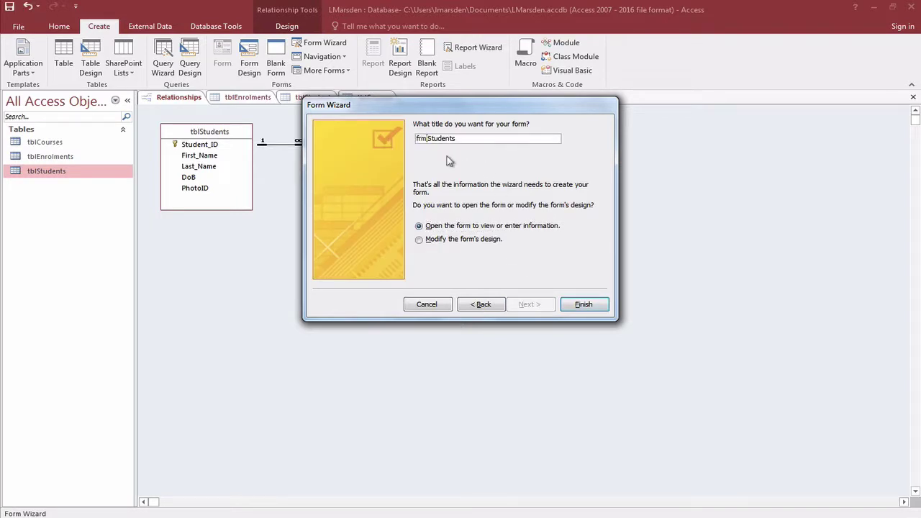
left_click(596, 305)
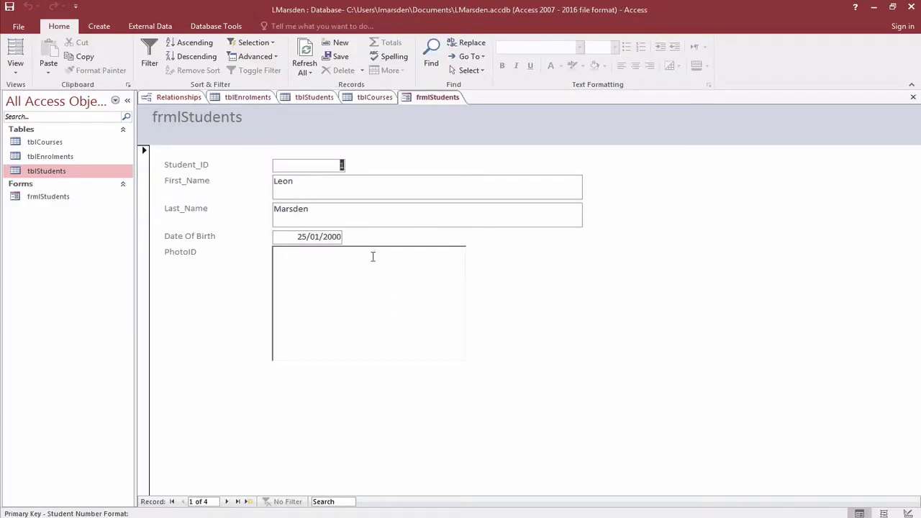
Delete the PhotoID control and its label from the frmlStudents form in Design View.
left_click(15, 51)
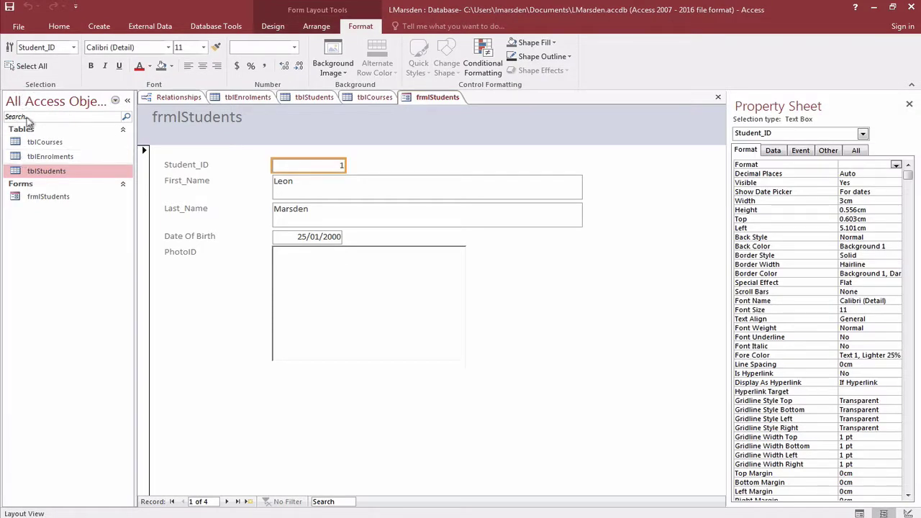
left_click(337, 278)
left_click(59, 26)
left_click(15, 72)
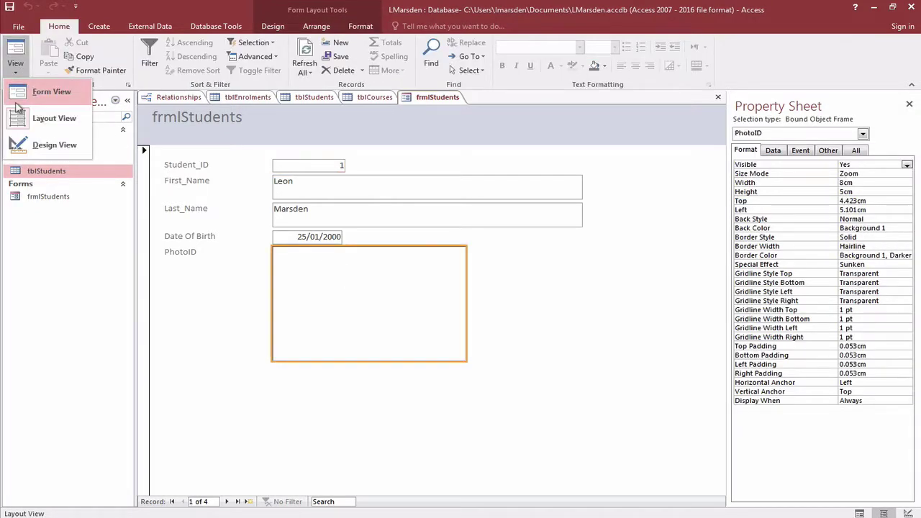
left_click(18, 144)
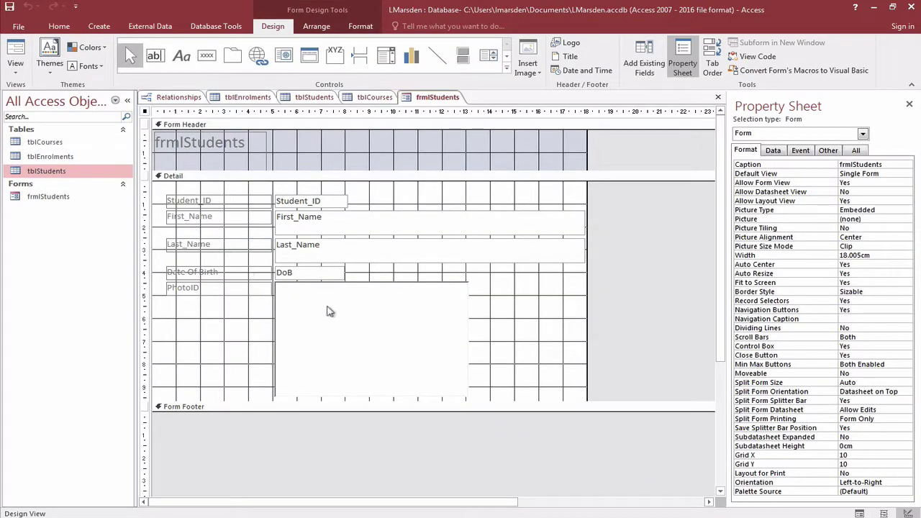
left_click(353, 316)
key("Delete")
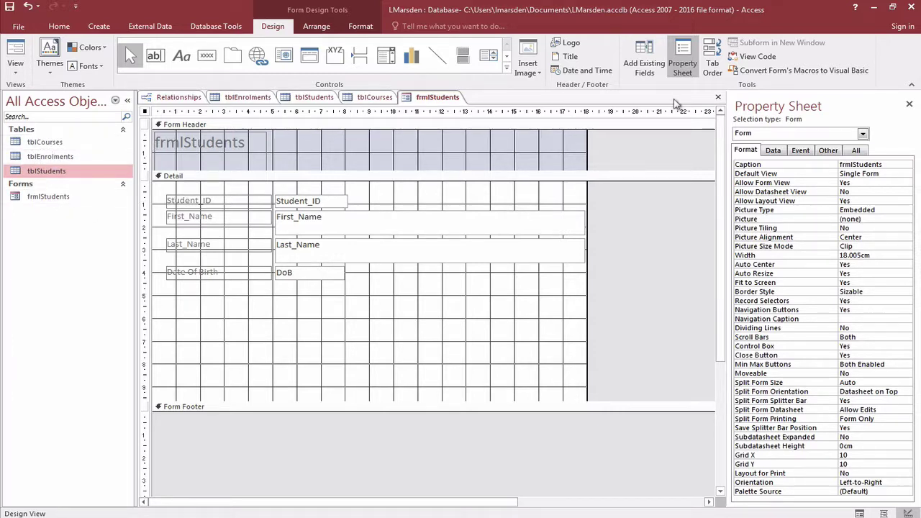
Close the frmlStudents form with its changes saved, along with the relationships diagram and the three open tables.
left_click(718, 97)
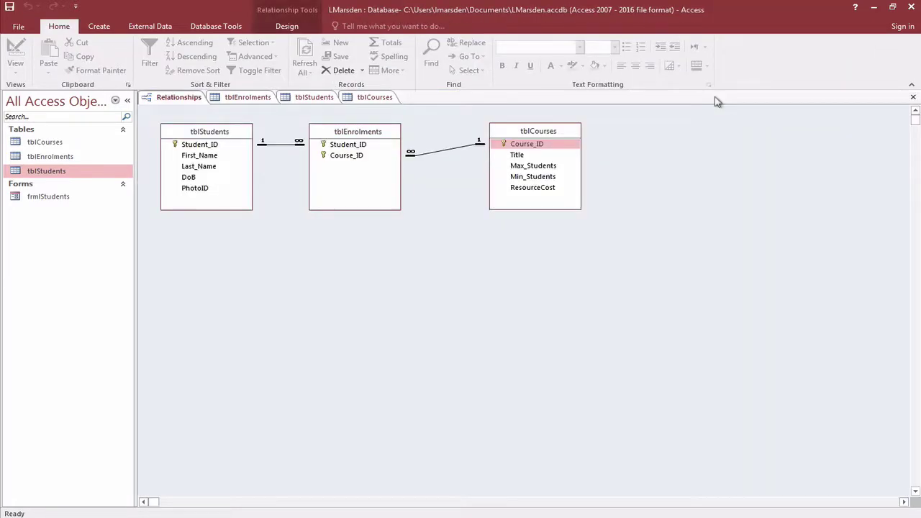
left_click(913, 99)
left_click(912, 99)
left_click(913, 99)
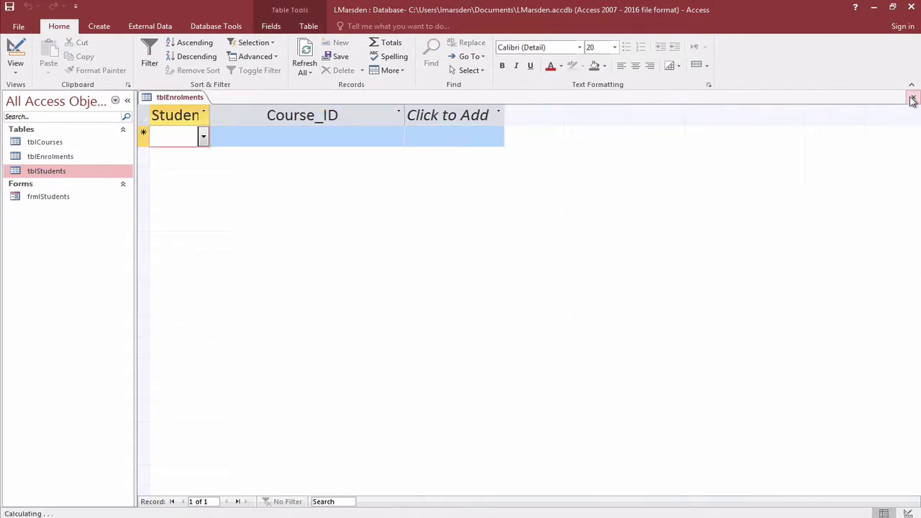
left_click(913, 99)
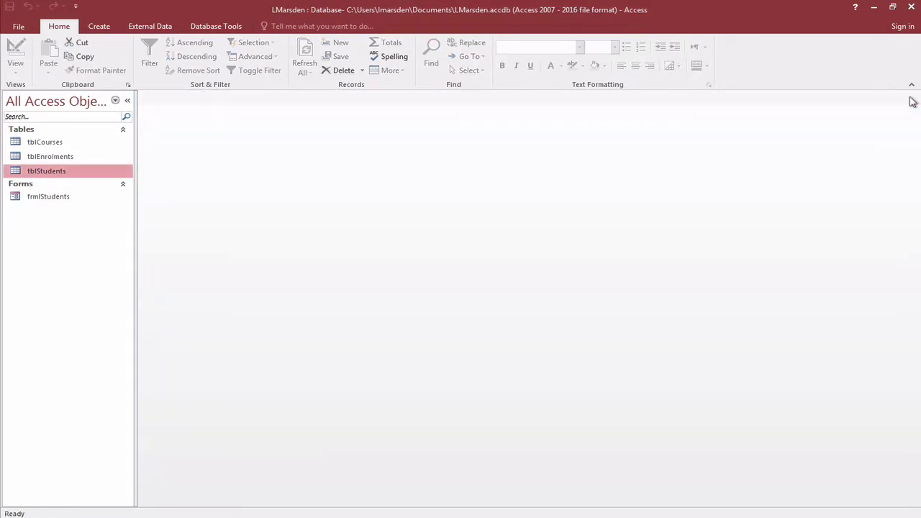
Start a Form Wizard form based on tblEnrolments that includes only the Course_ID field.
left_click(49, 159)
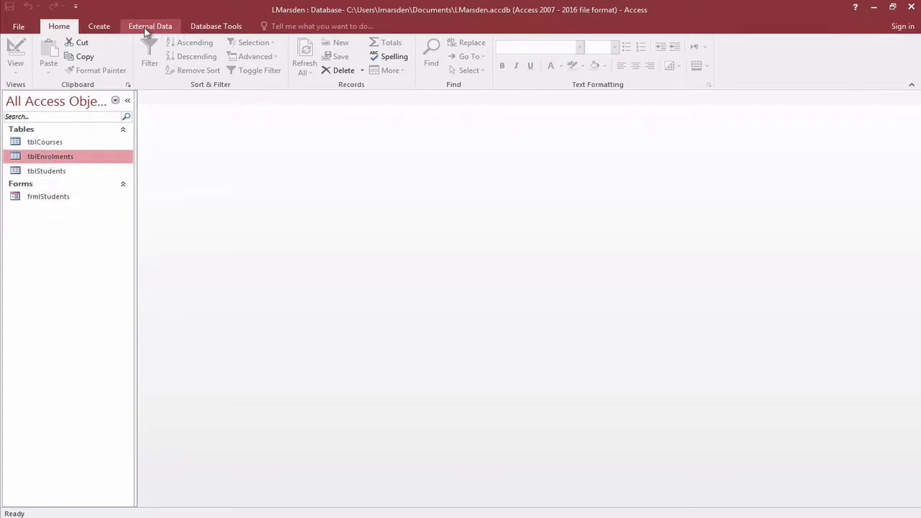
left_click(102, 28)
left_click(321, 43)
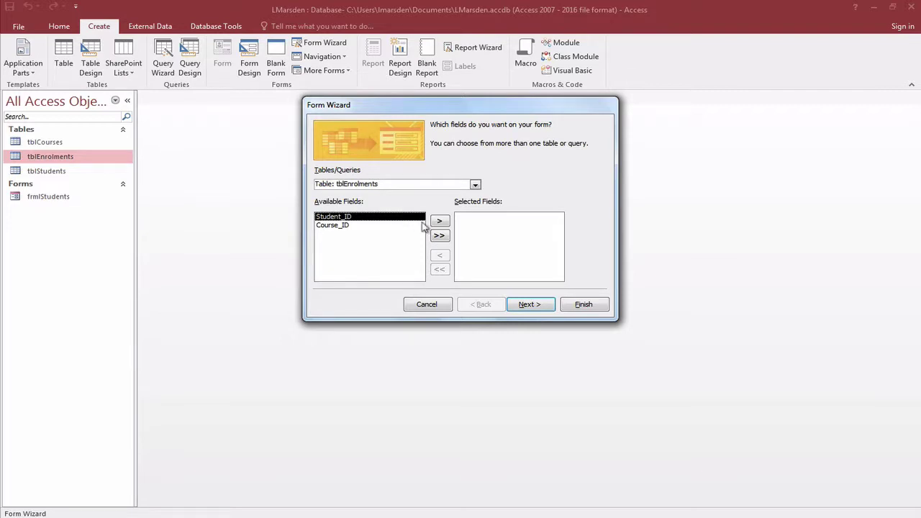
left_click(383, 226)
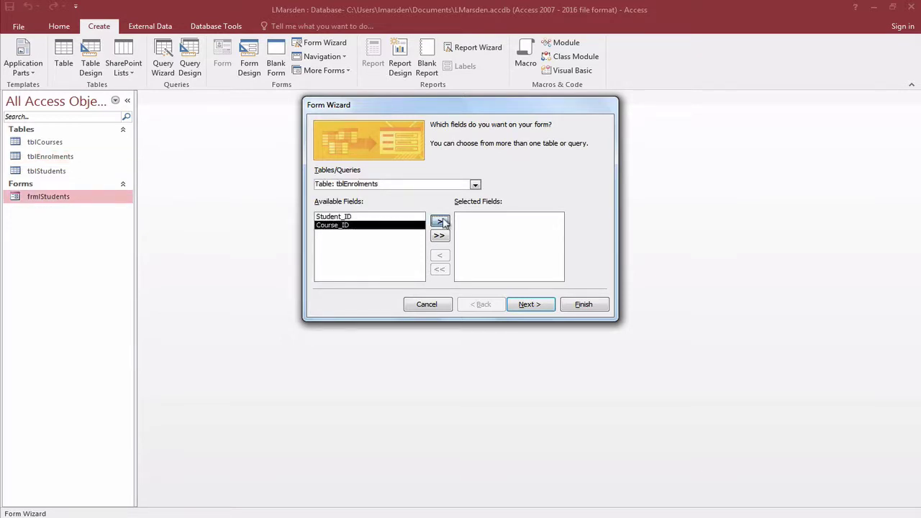
left_click(440, 221)
left_click(533, 308)
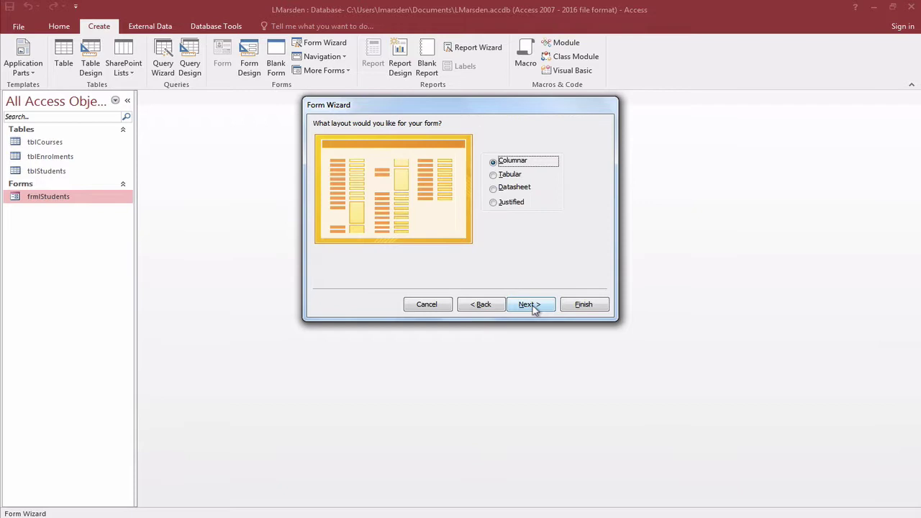
Give the enrolments form a Tabular layout and the title sfrmEnrolments, finish creating it and close it.
left_click(508, 175)
left_click(541, 305)
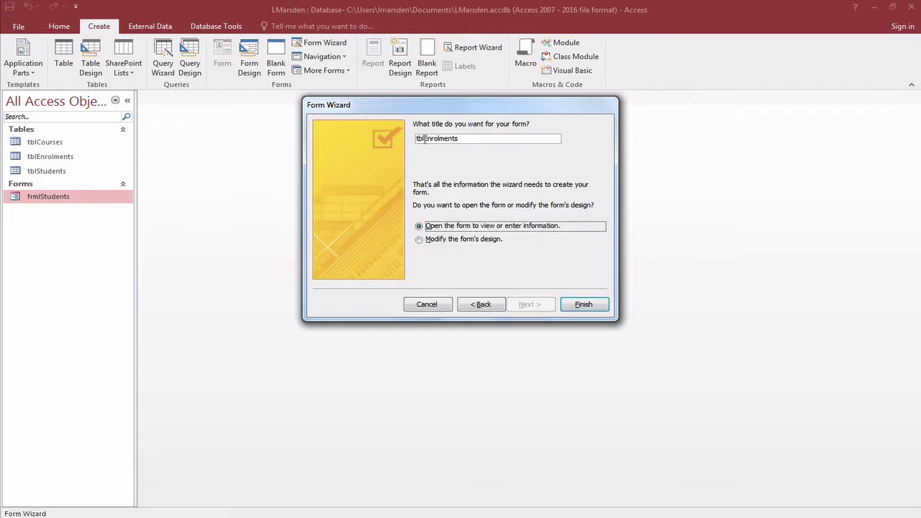
left_click_drag(425, 139, 380, 139)
type("sfrm")
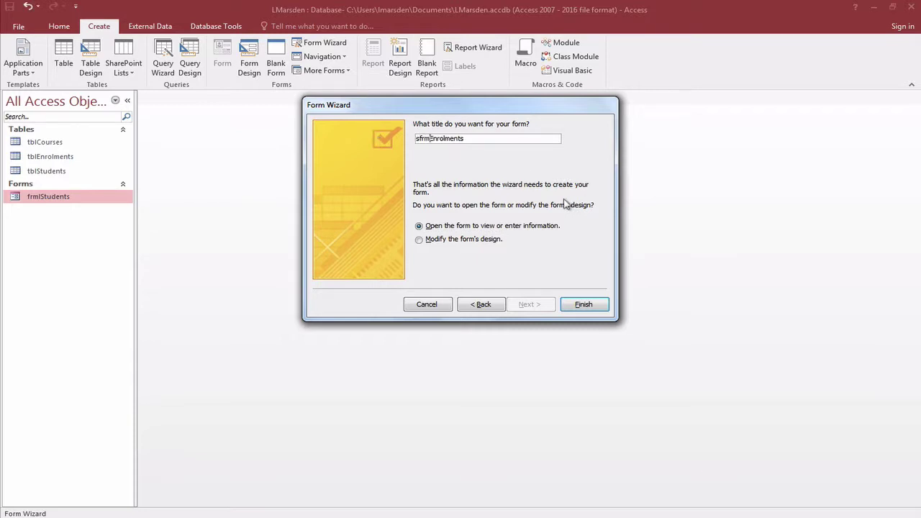
left_click(583, 304)
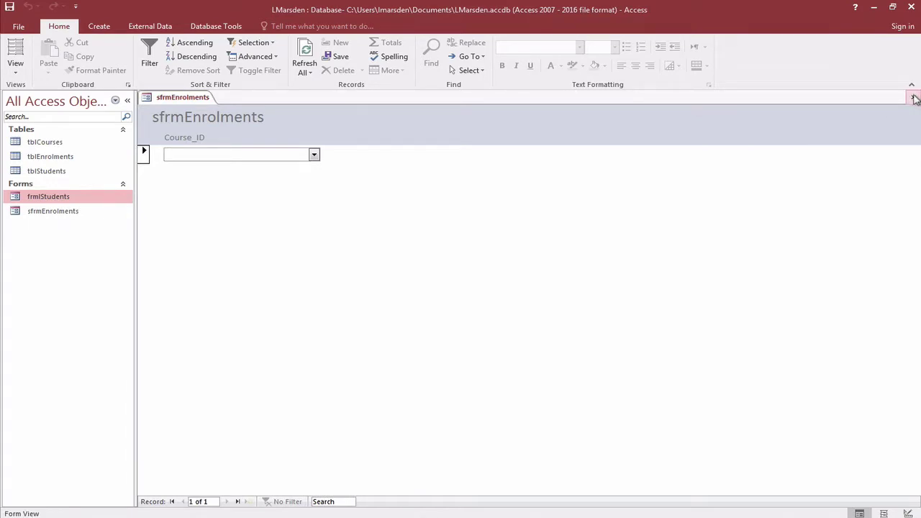
left_click(912, 96)
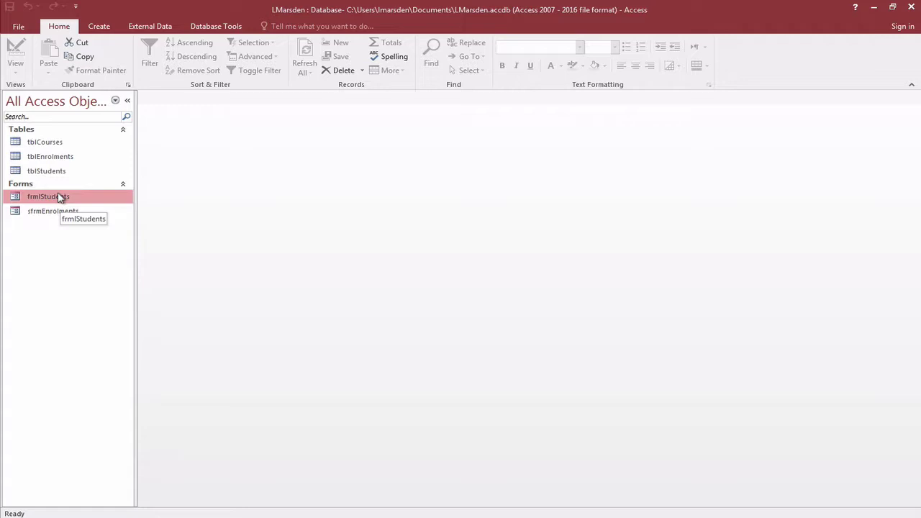
Open the frmlStudents form in Design View and insert the sfrmEnrolments form as a subform below the Date Of Birth field.
double_click(60, 197)
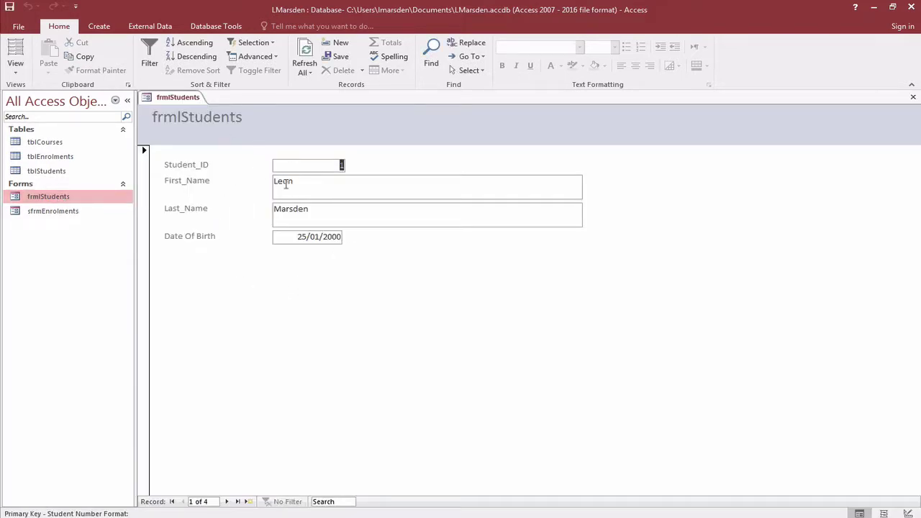
left_click(15, 64)
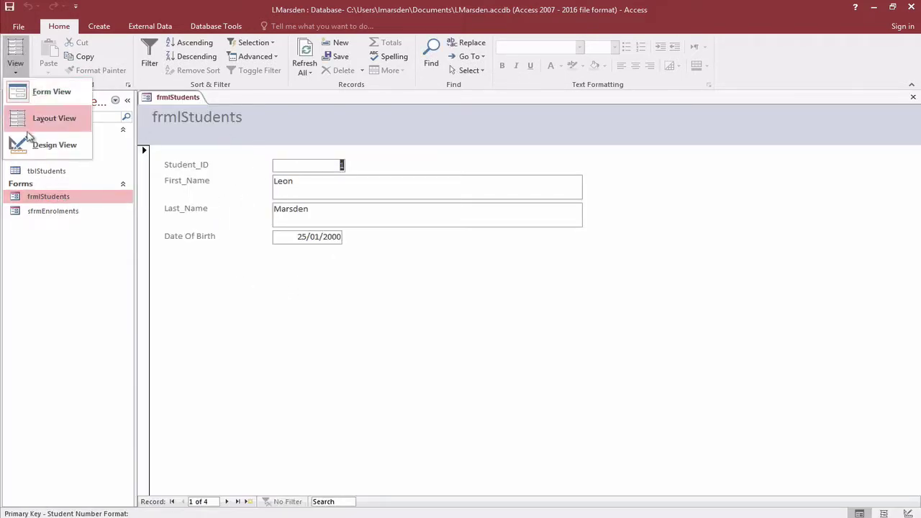
left_click(29, 138)
left_click(44, 213)
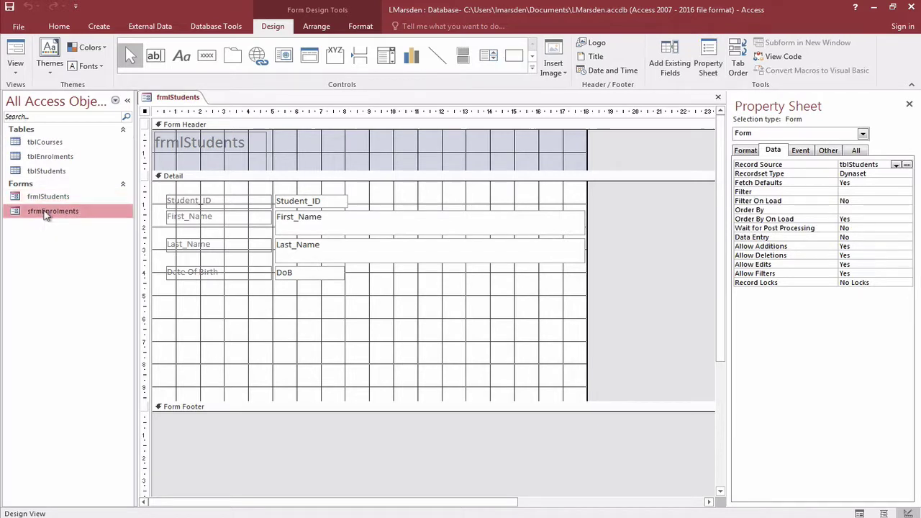
left_click_drag(44, 213, 260, 310)
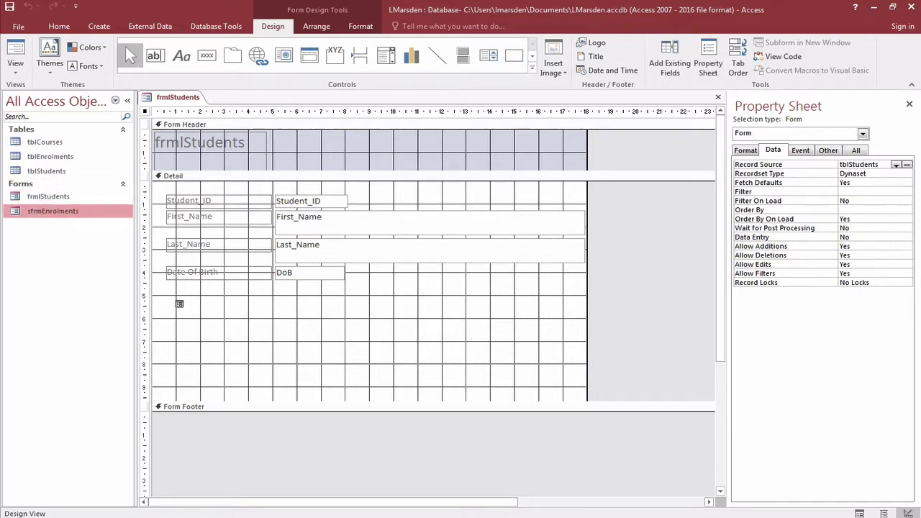
left_click_drag(179, 304, 176, 301)
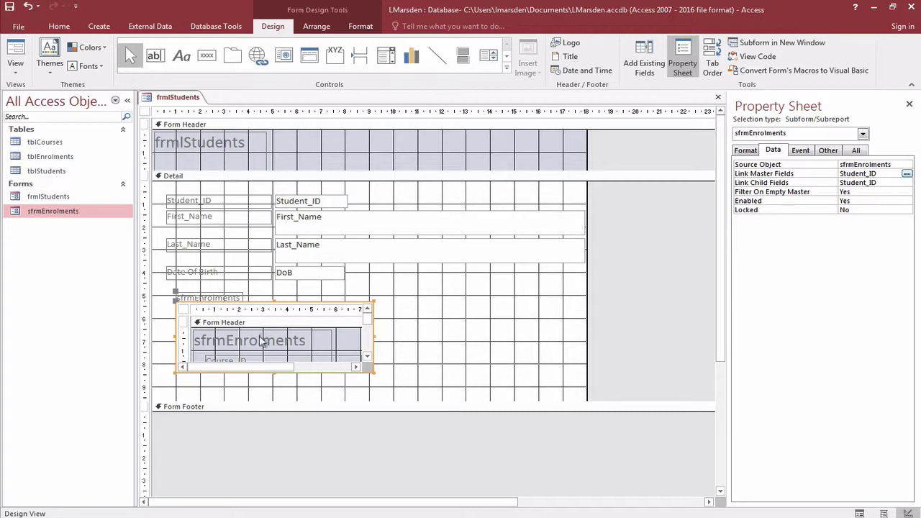
Examine the sfrmEnrolments subform's record source and its master and child link fields.
left_click(254, 357)
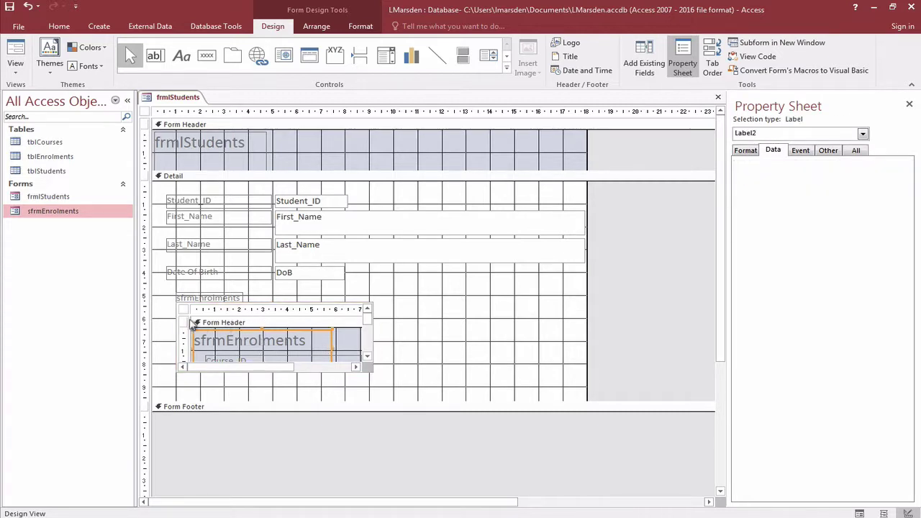
left_click(184, 309)
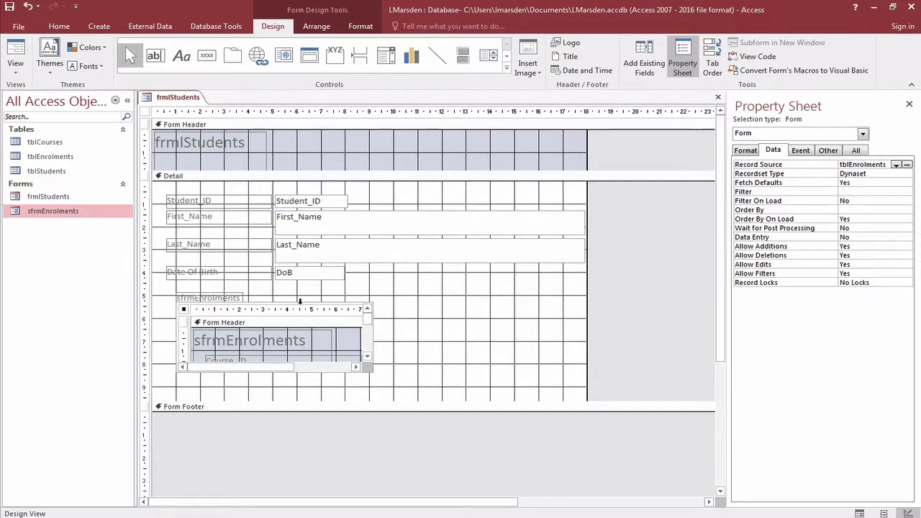
left_click(303, 307)
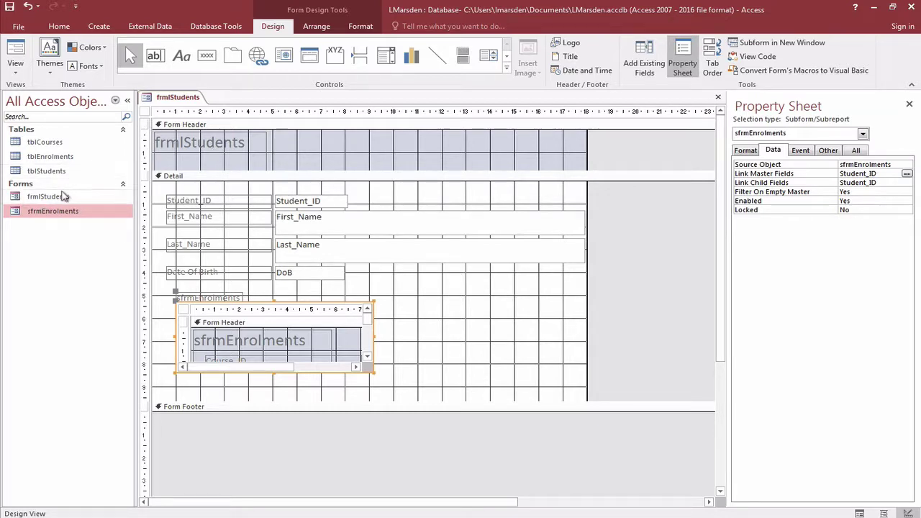
Preview the form, enlarge the sfrmEnrolments subform's width and height in Design View, and return to Form View.
left_click(16, 56)
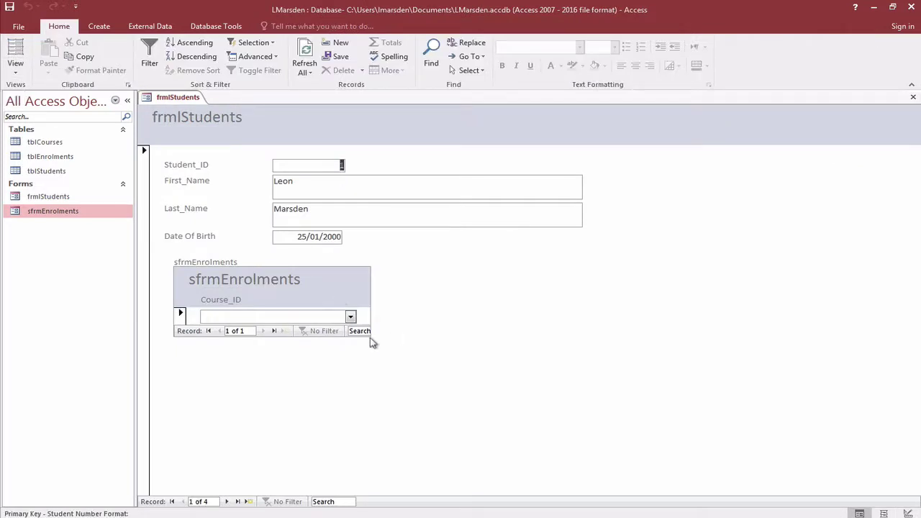
left_click(15, 66)
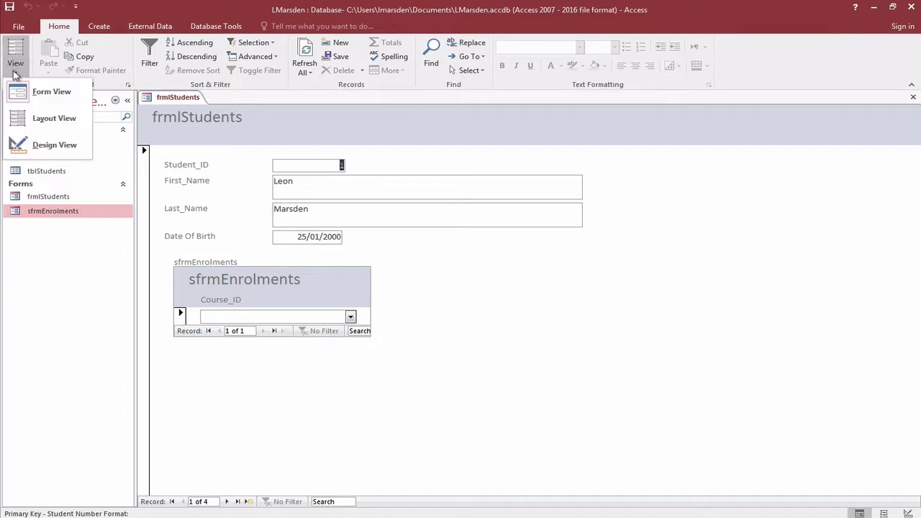
left_click(33, 146)
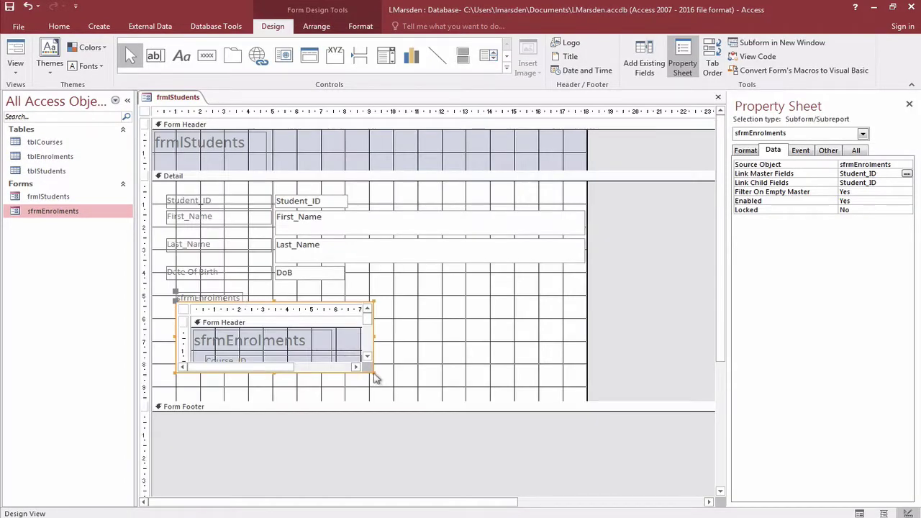
left_click_drag(370, 370, 486, 401)
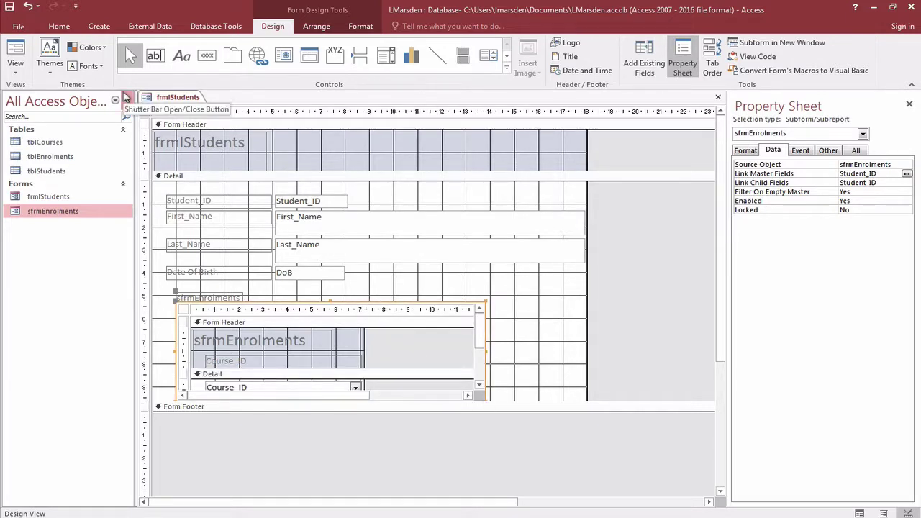
left_click(17, 49)
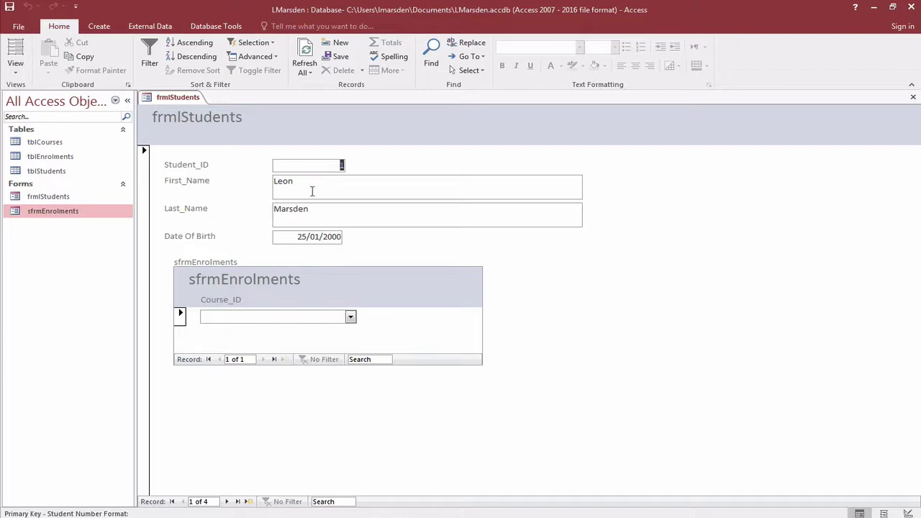
Enrol student 1 in courses Y07ICT2019 and Y10ENG2020 through the subform, and close the form to check the rows in tblEnrolments.
left_click(351, 316)
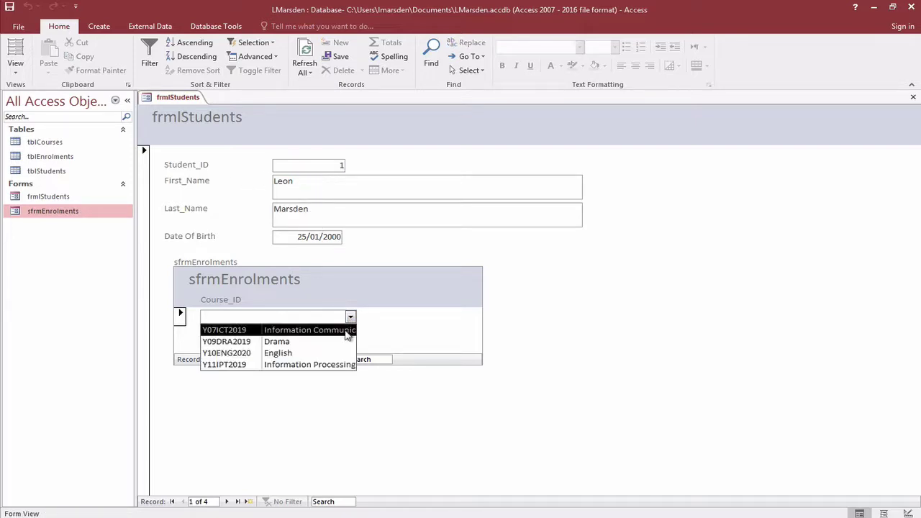
left_click(347, 333)
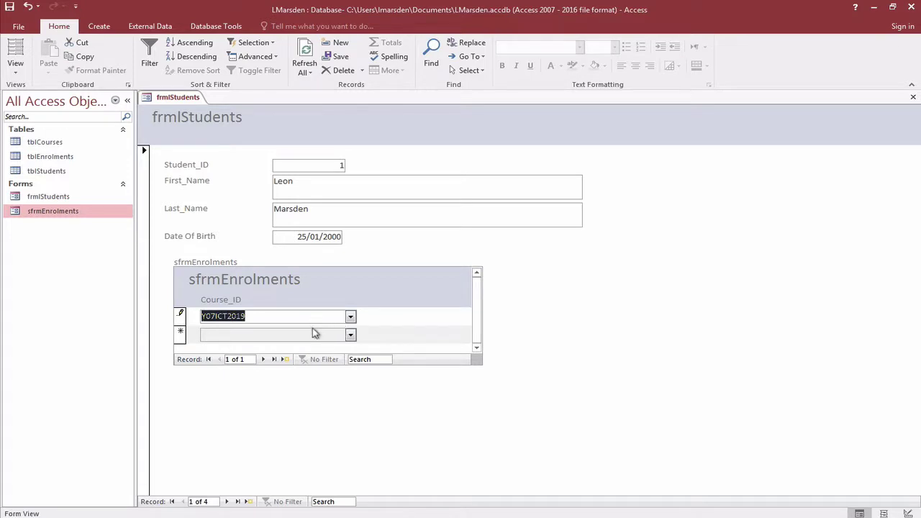
left_click(314, 333)
left_click(350, 335)
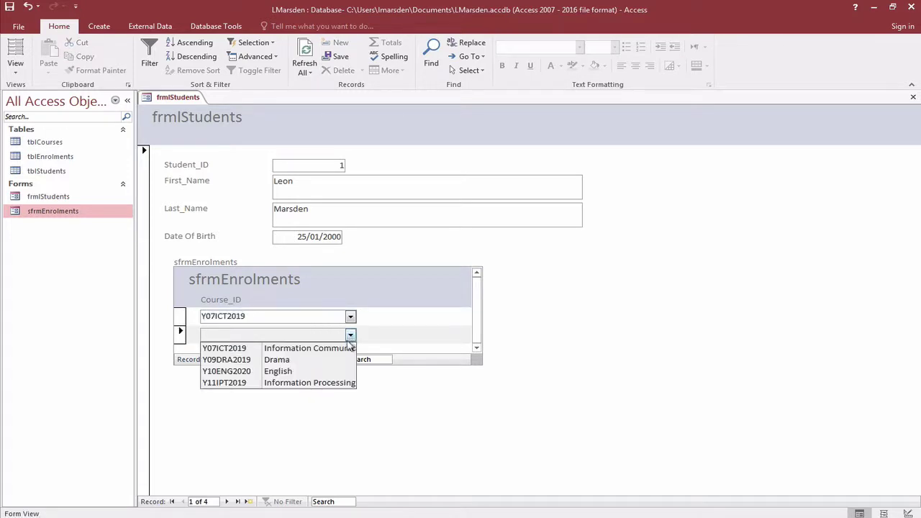
left_click(351, 371)
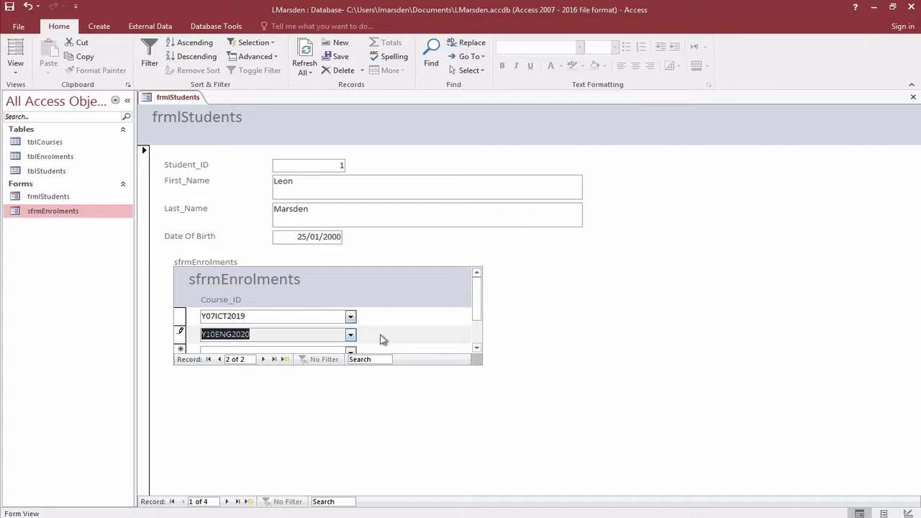
key("Tab")
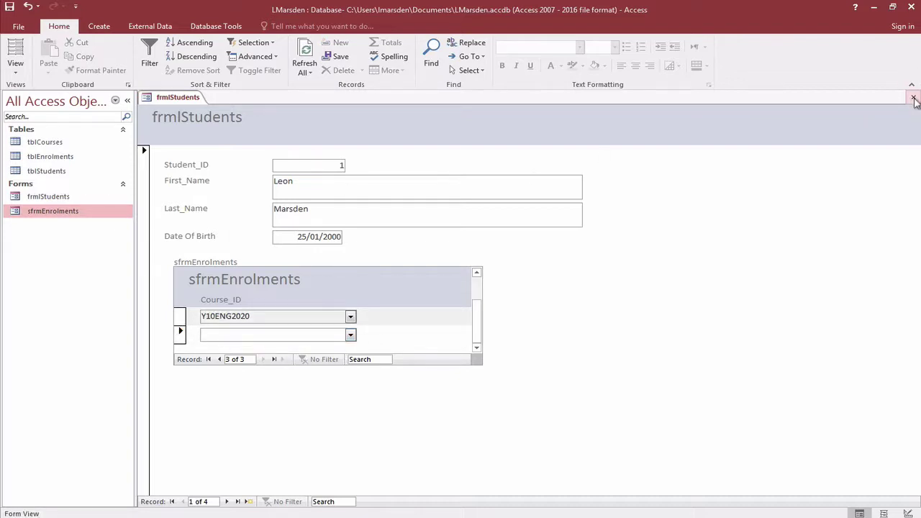
left_click(913, 96)
double_click(39, 156)
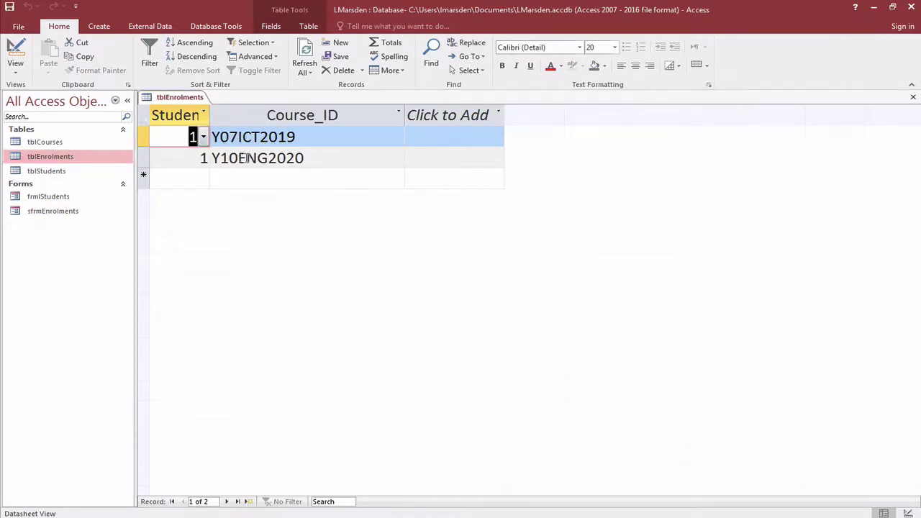
Reopen the frmlStudents form and enrol student 2 in courses Y11IPT2019 and Y10ENG2020 through the subform.
double_click(58, 196)
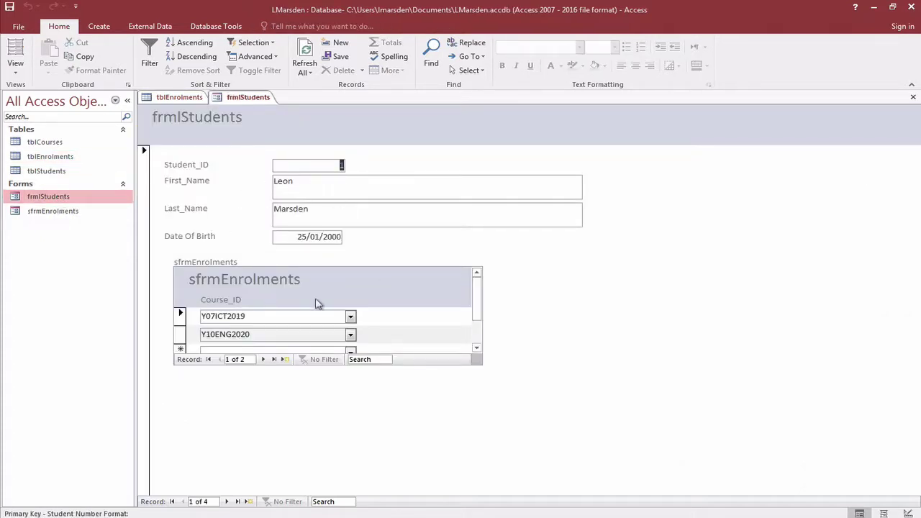
left_click(227, 502)
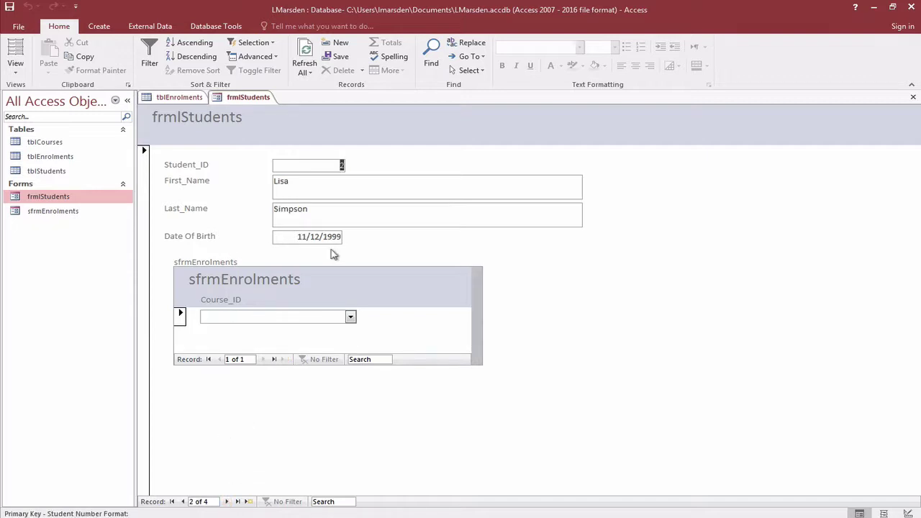
left_click(350, 317)
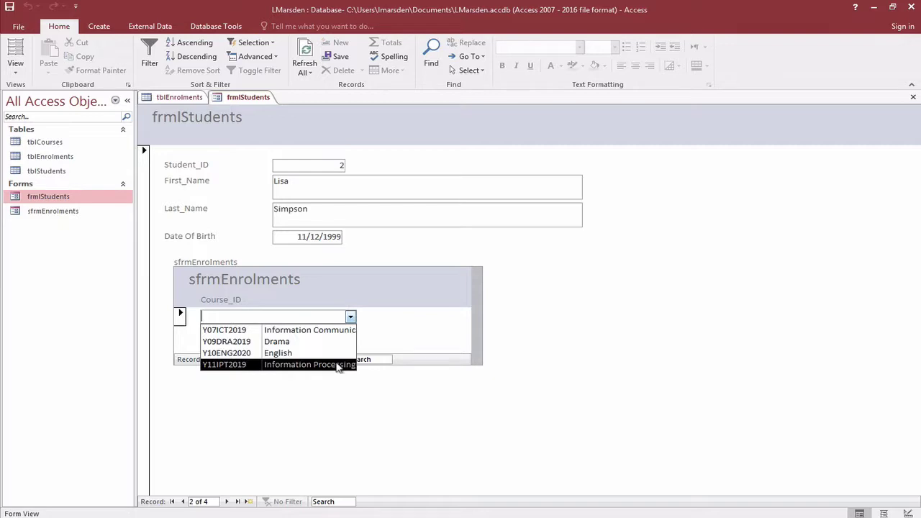
left_click(338, 365)
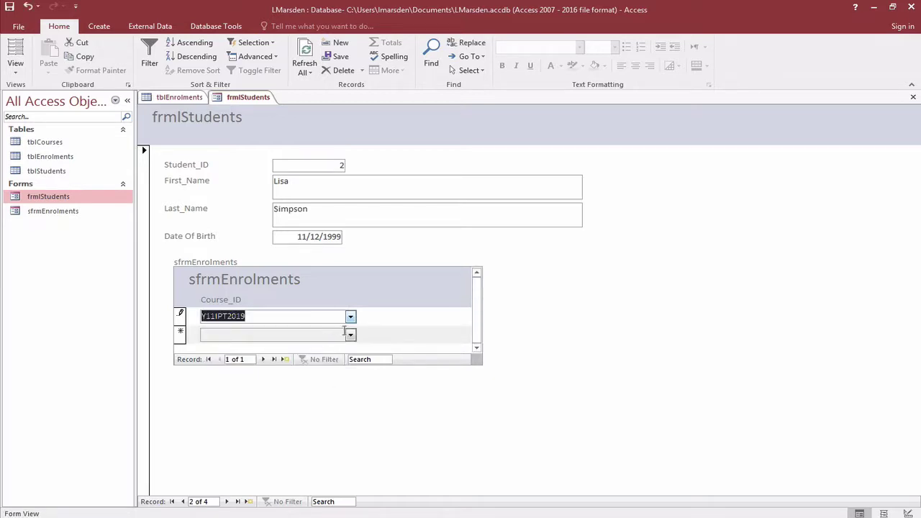
left_click(350, 335)
left_click(332, 372)
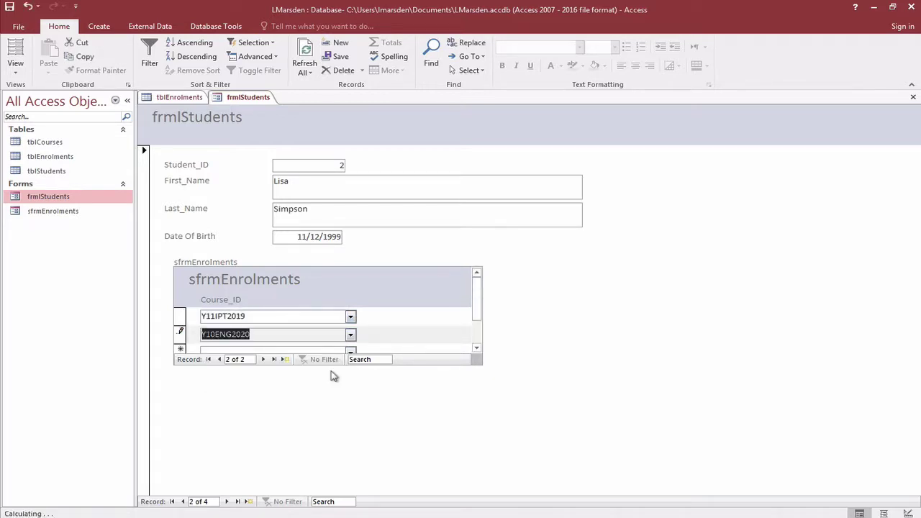
key("Tab")
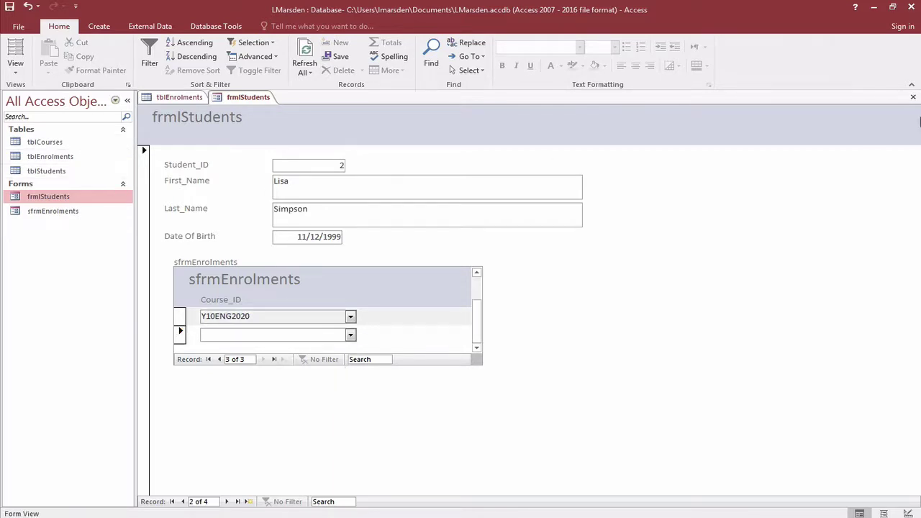
Close the students form and the enrolments table, and reopen tblEnrolments to check the stored enrolments.
left_click(885, 200)
left_click(914, 98)
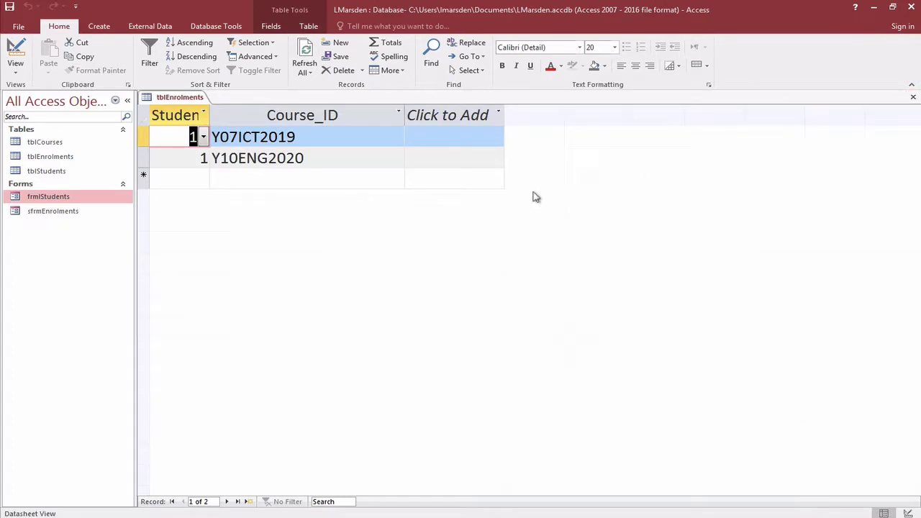
left_click(915, 98)
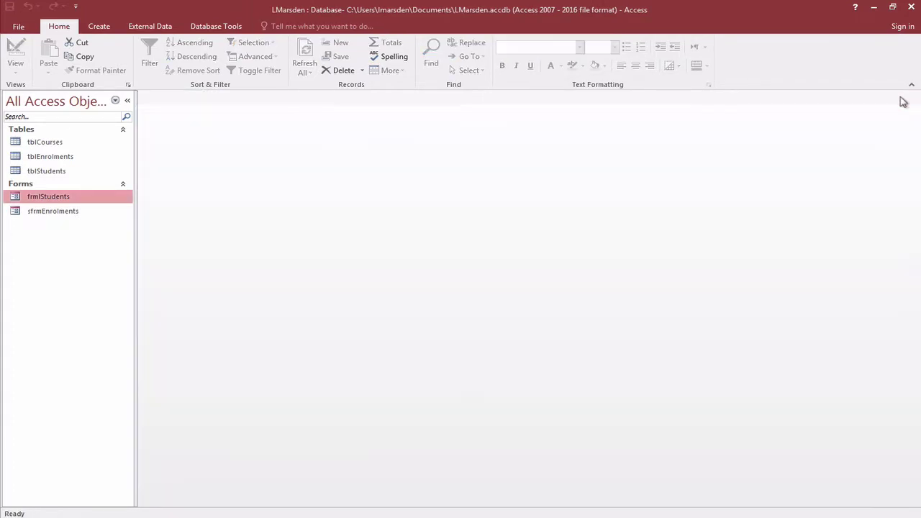
double_click(51, 158)
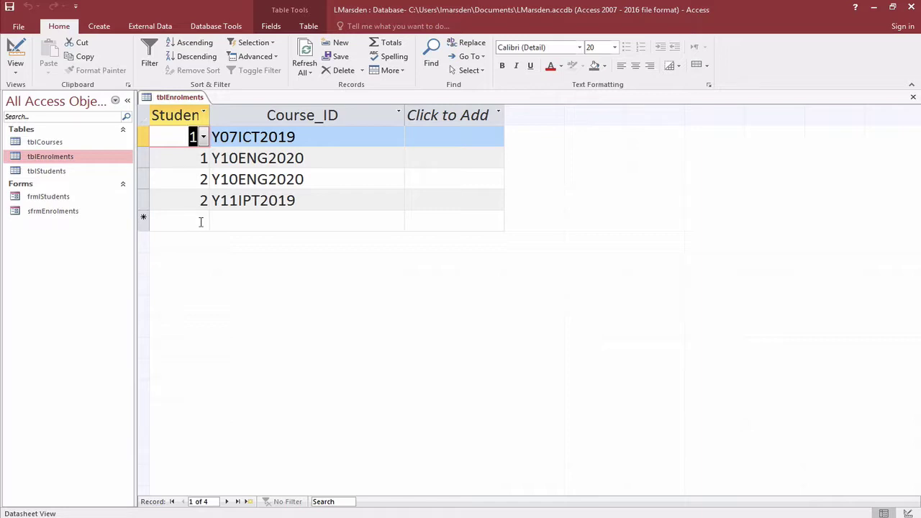
Try to enrol student 1 in Y10ENG2020 a second time in frmlStudents, and discard the duplicate entry.
double_click(62, 199)
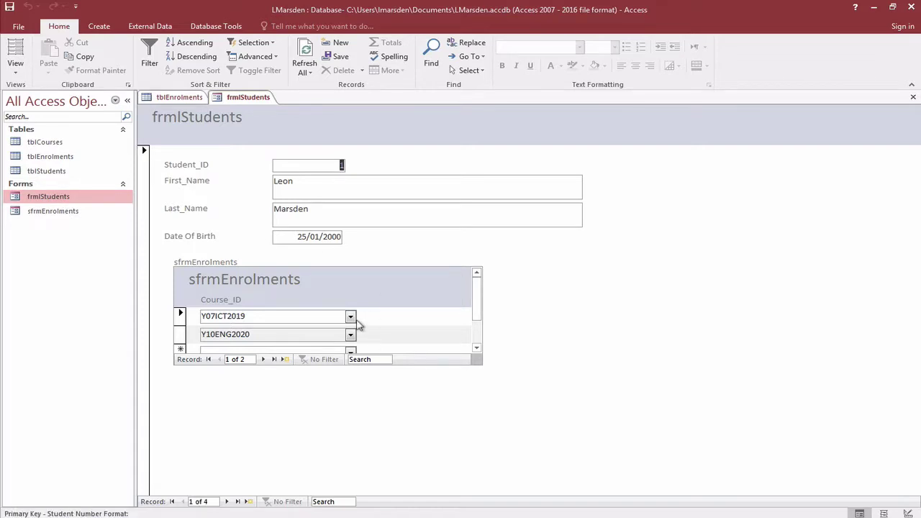
left_click(351, 351)
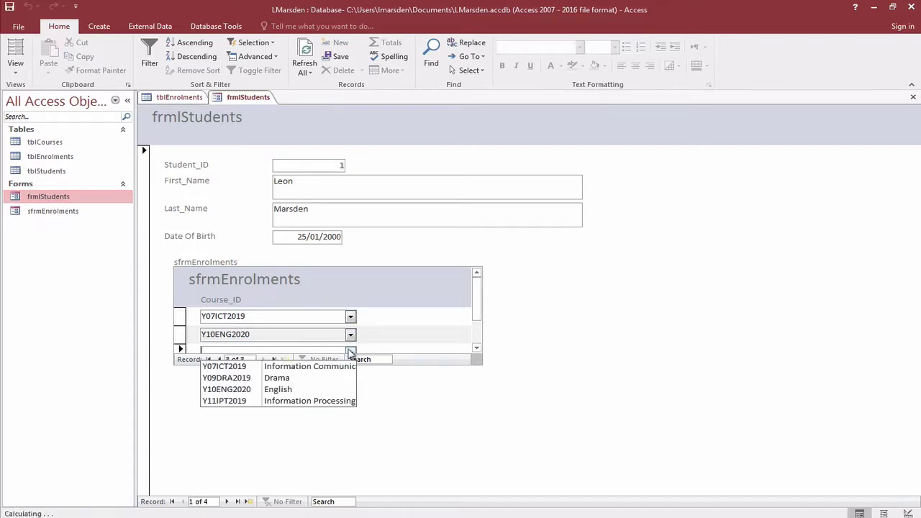
left_click(321, 395)
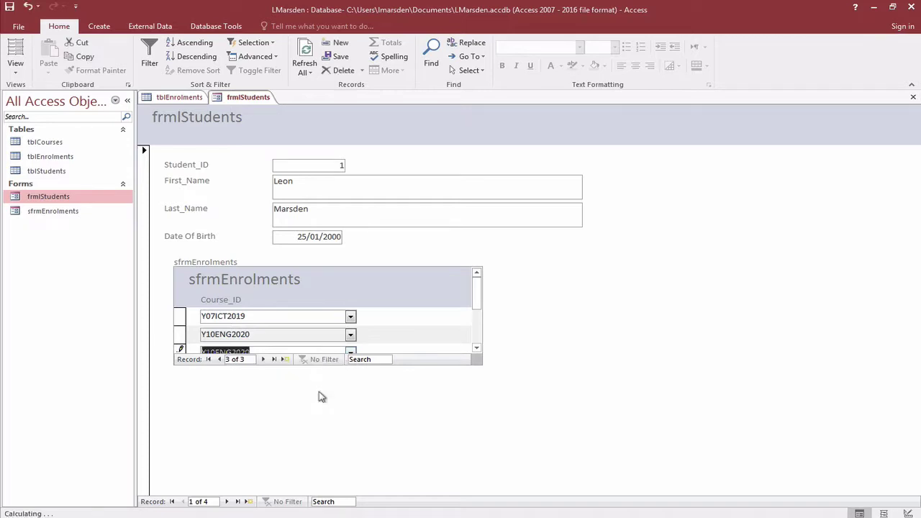
left_click(338, 378)
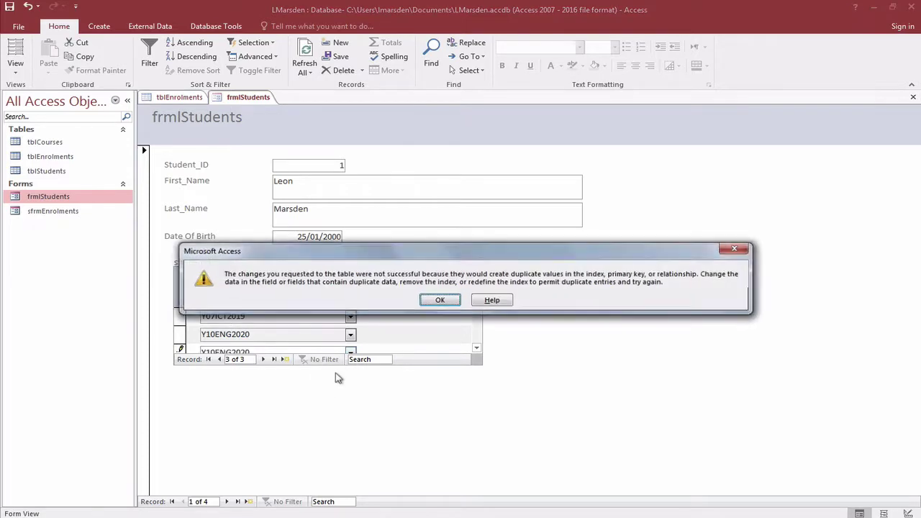
left_click(437, 300)
key("Escape")
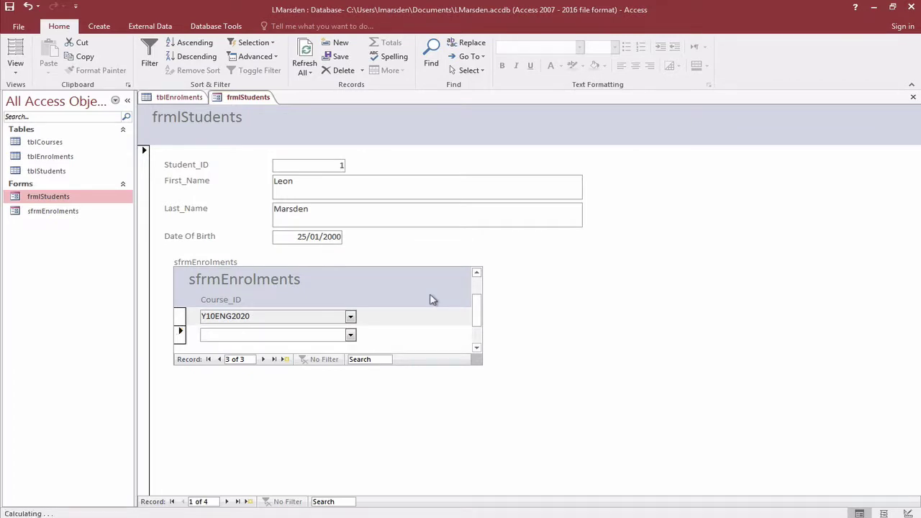
mouse_move(476, 311)
left_mouse_down()
mouse_move(482, 323)
mouse_move(480, 287)
left_mouse_up()
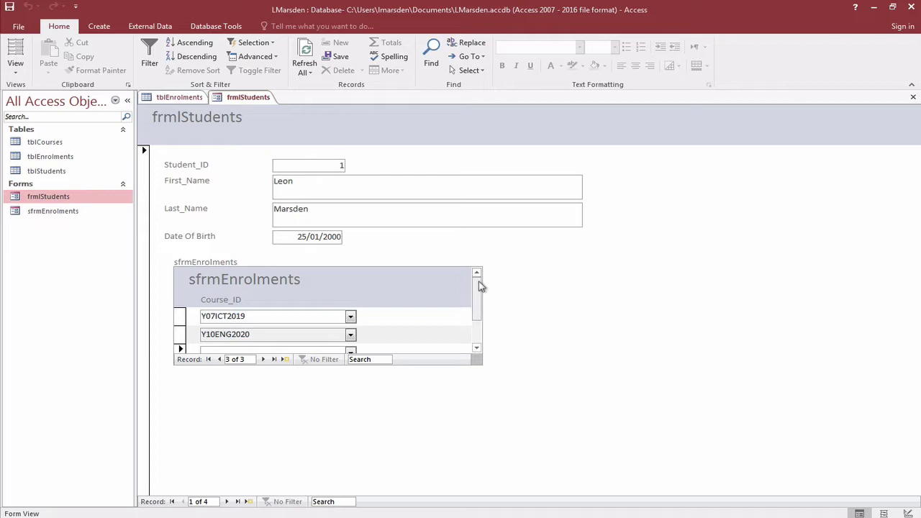